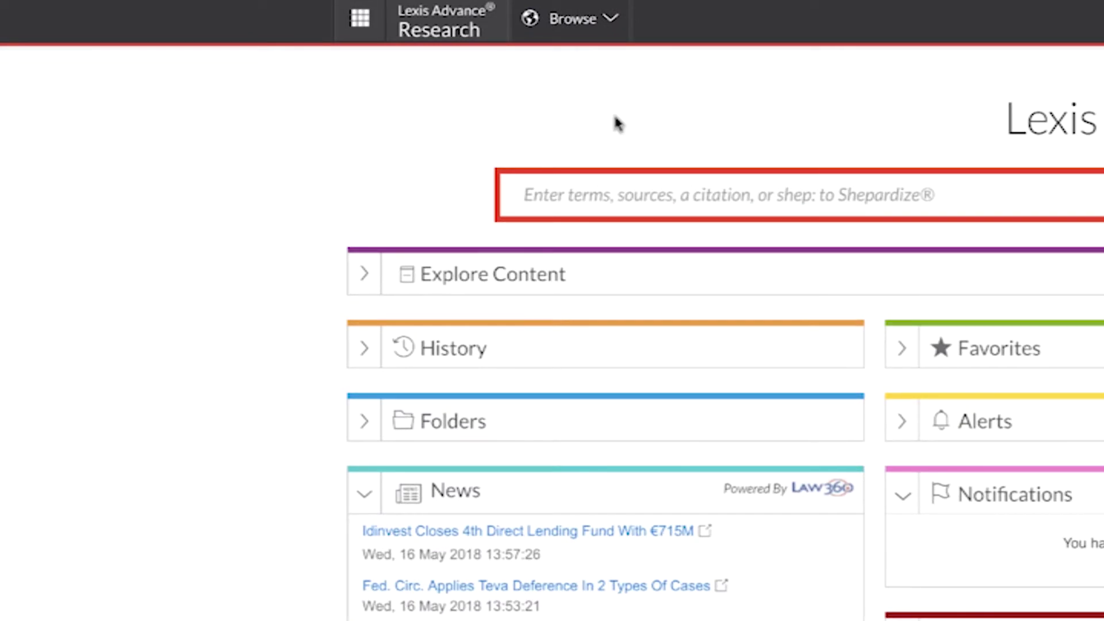
- Browse Practice Centers by practice area and open the Corporate and M&A center
left_click(602, 18)
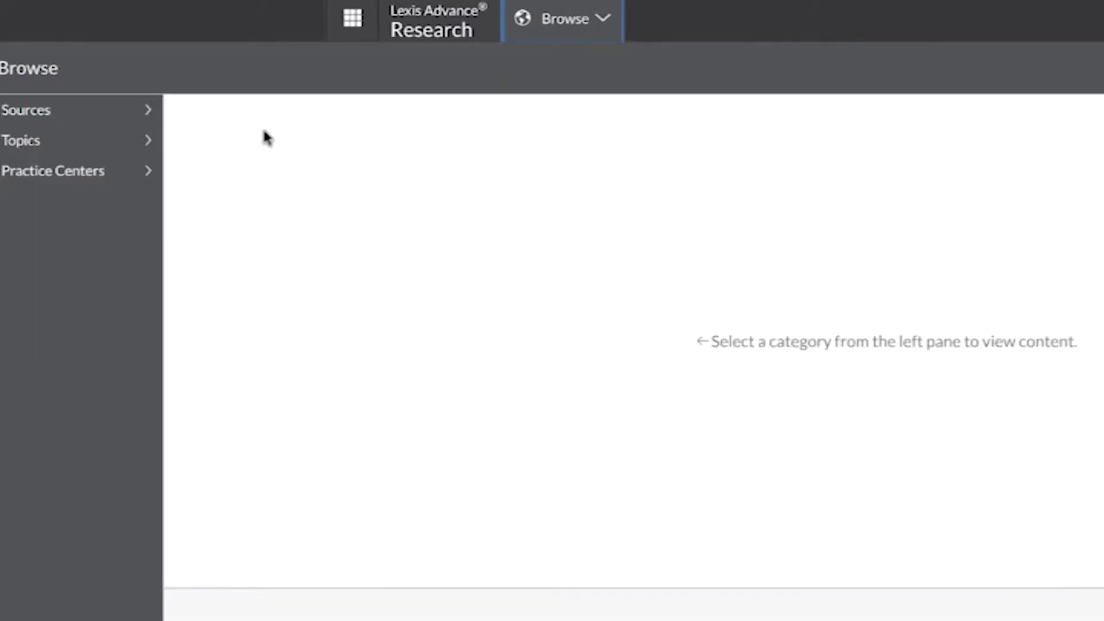
left_click(110, 188)
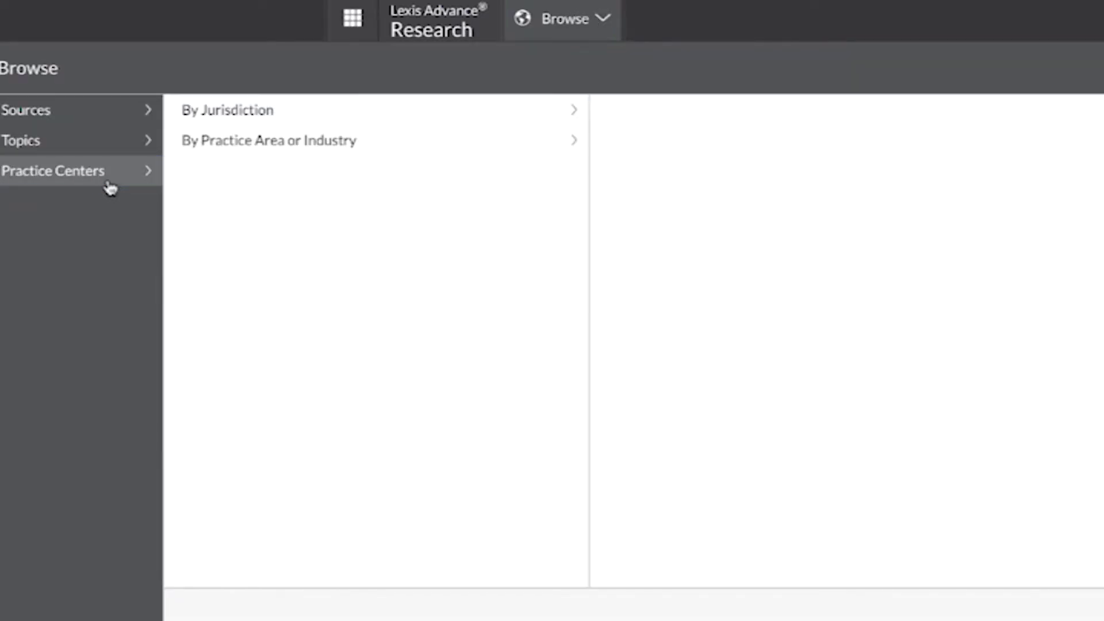
left_click(261, 151)
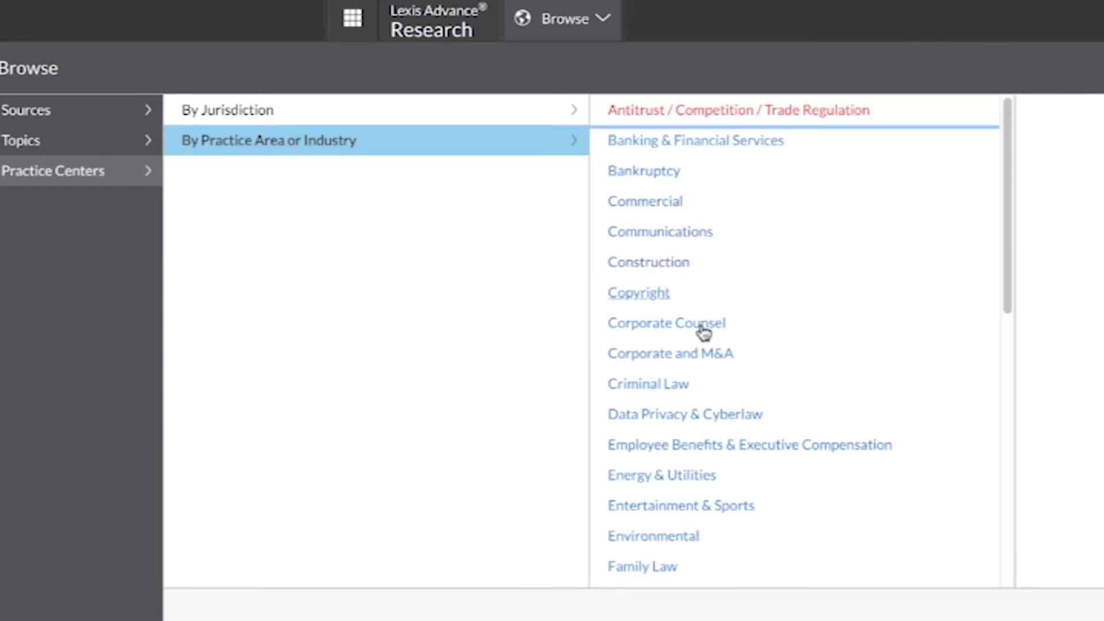
left_click(699, 356)
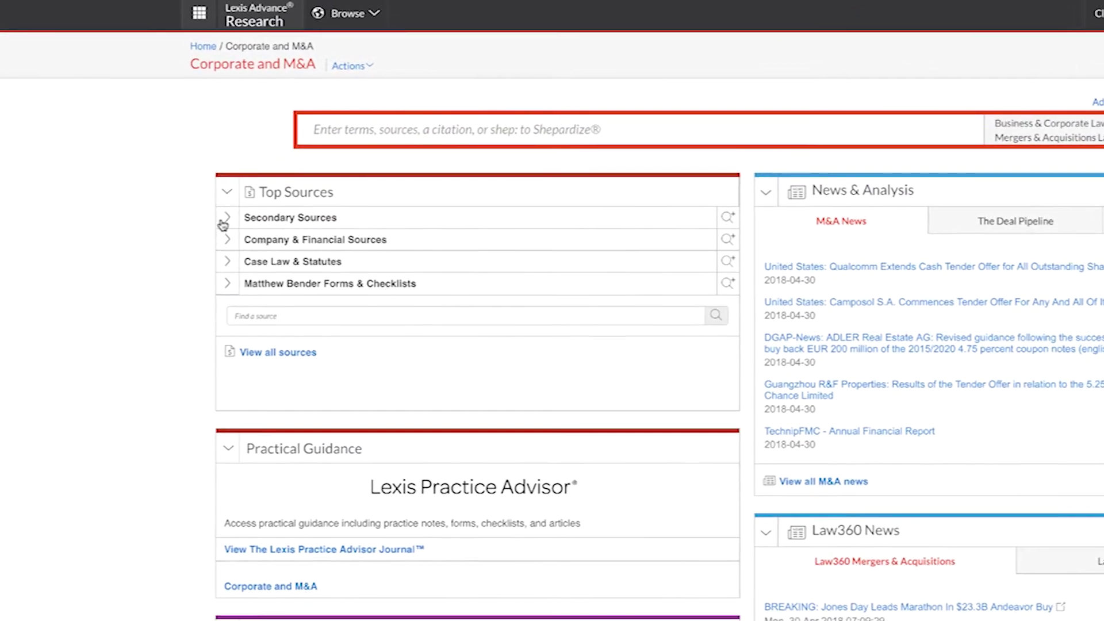
left_click(236, 222)
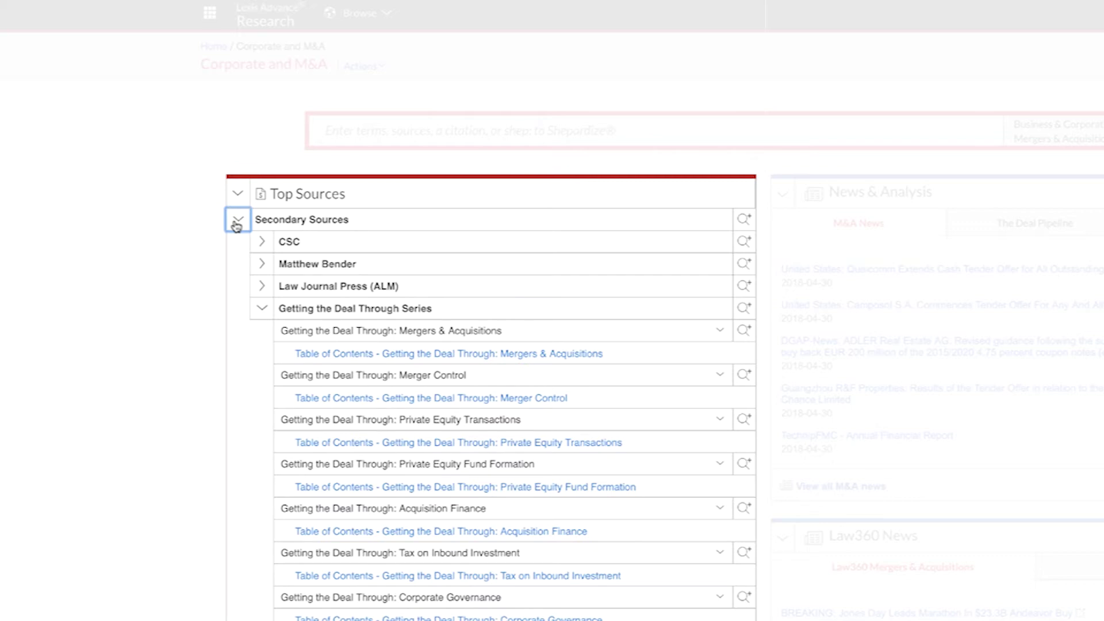
left_click(236, 223)
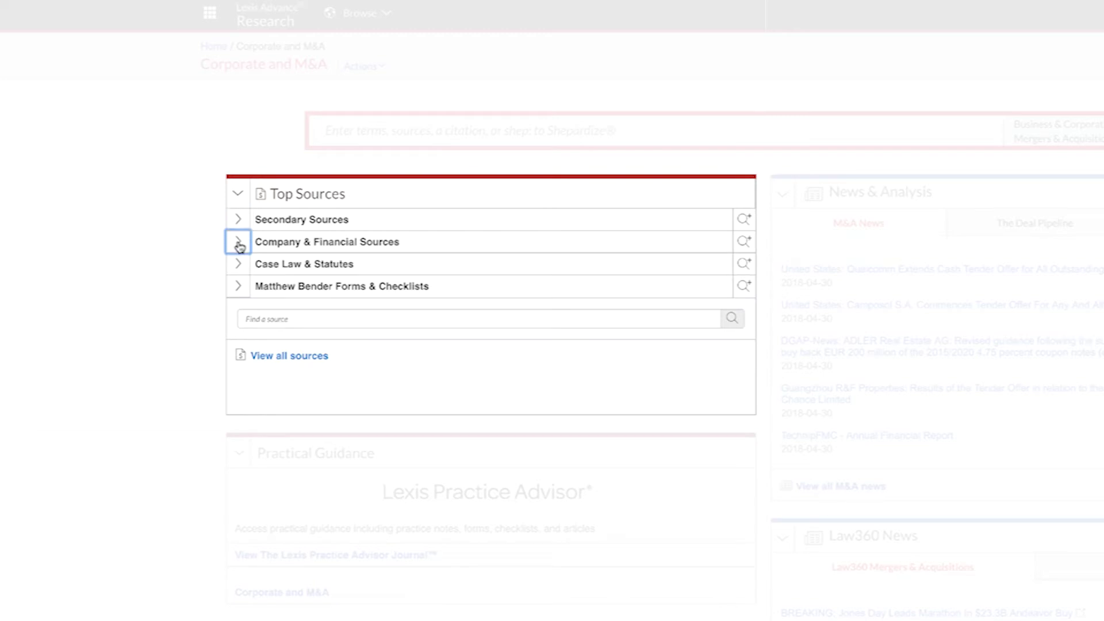
left_click(238, 243)
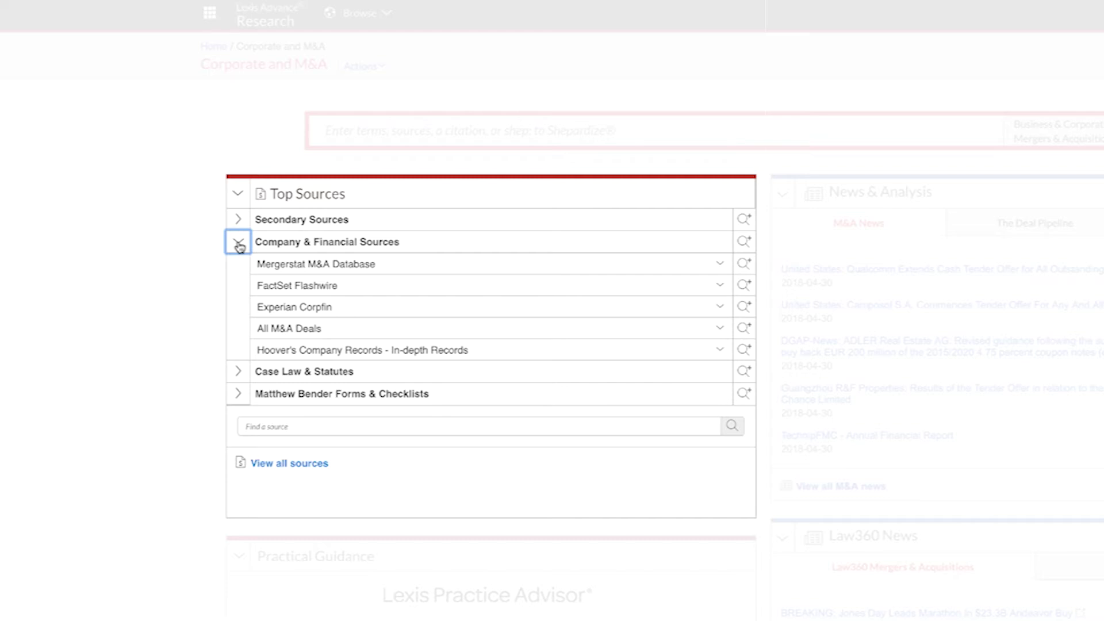
left_click(239, 243)
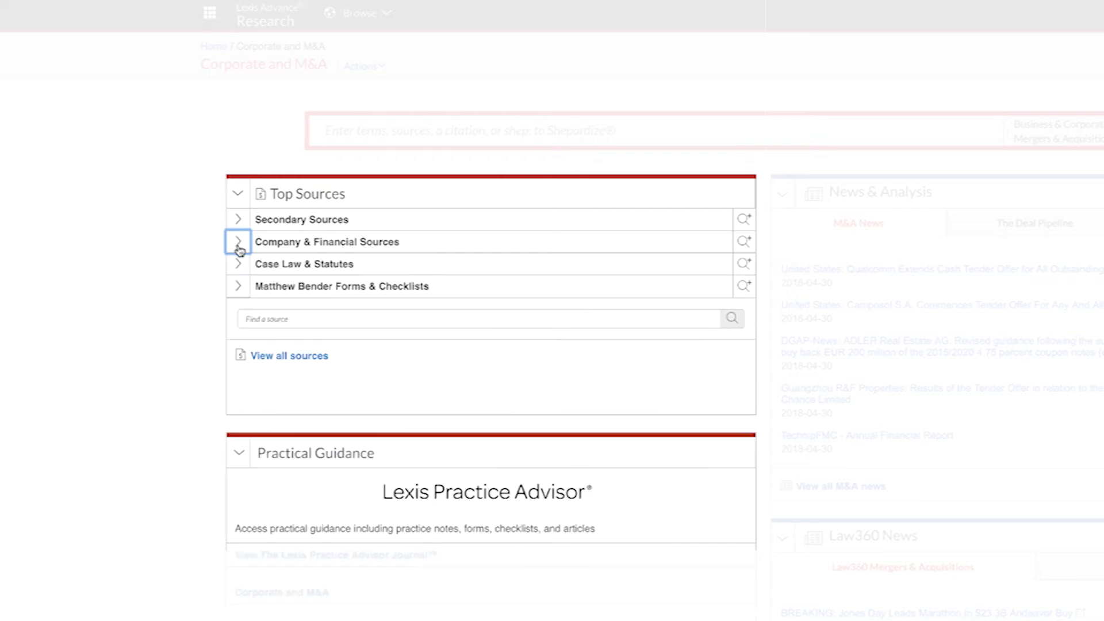
left_click(239, 265)
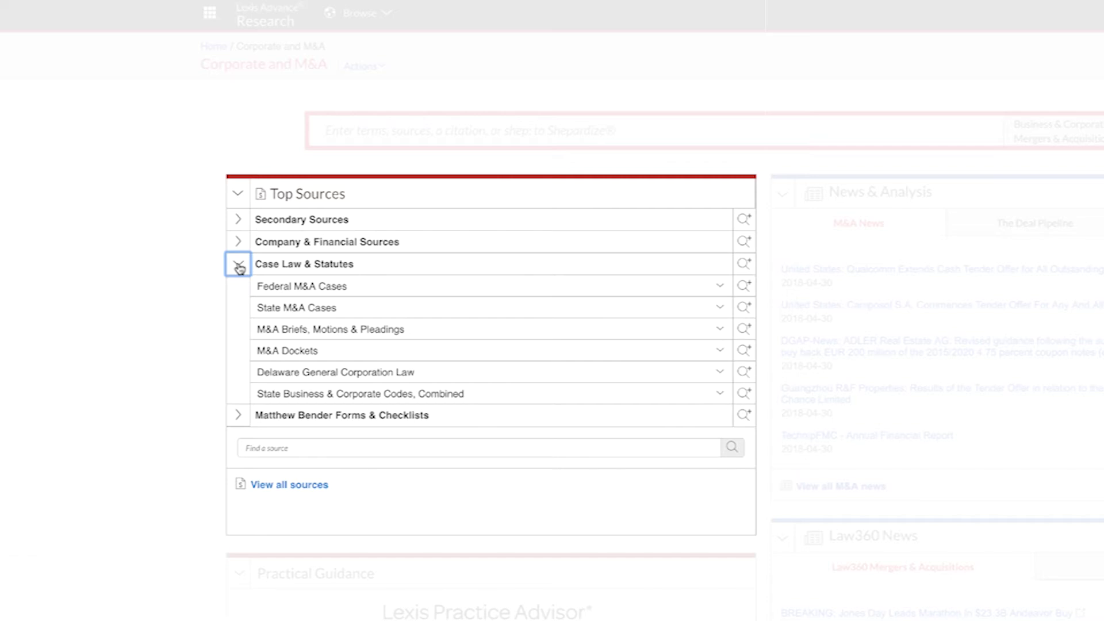
left_click(239, 266)
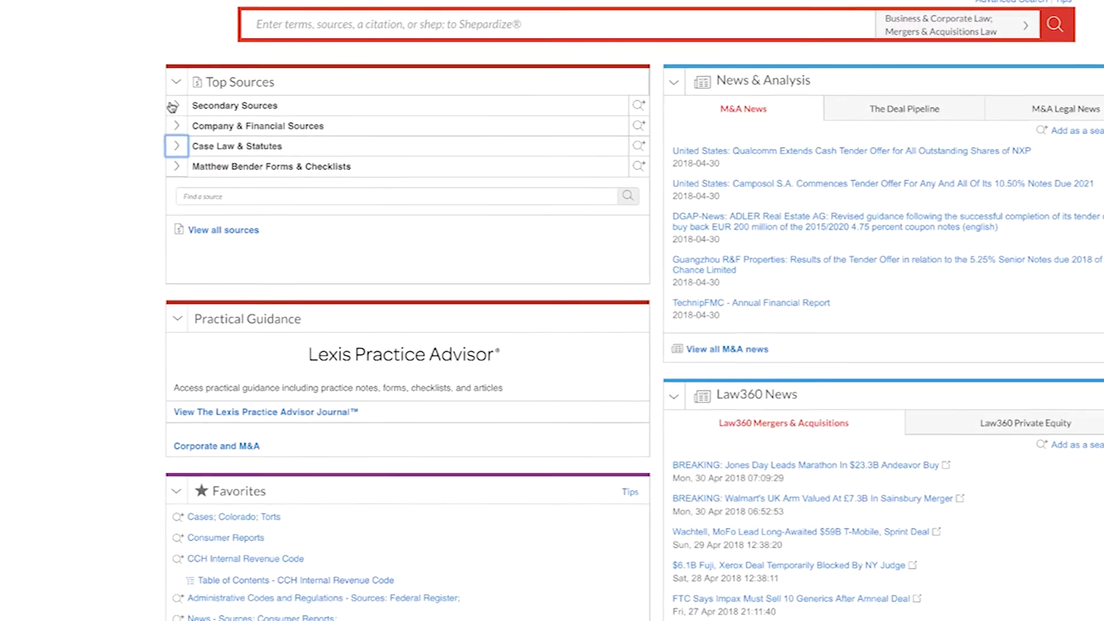
- Open the Matthew Bender Liability of Corporate Officers and Directors contents and show Chapter 2 Business Judgment Rule sections
left_click(101, 162)
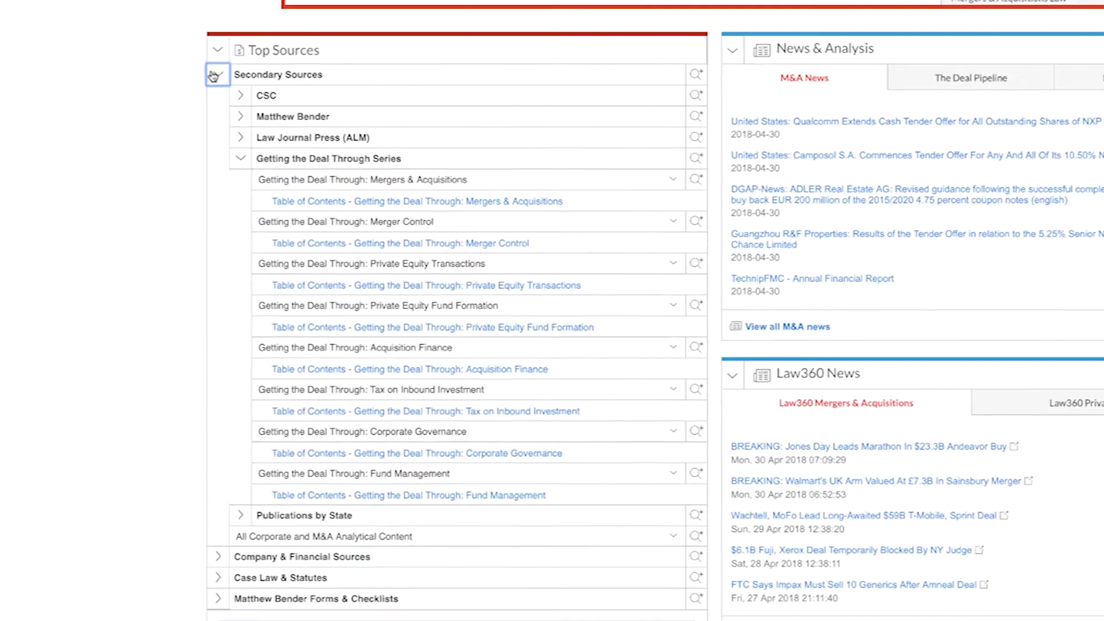
left_click(312, 66)
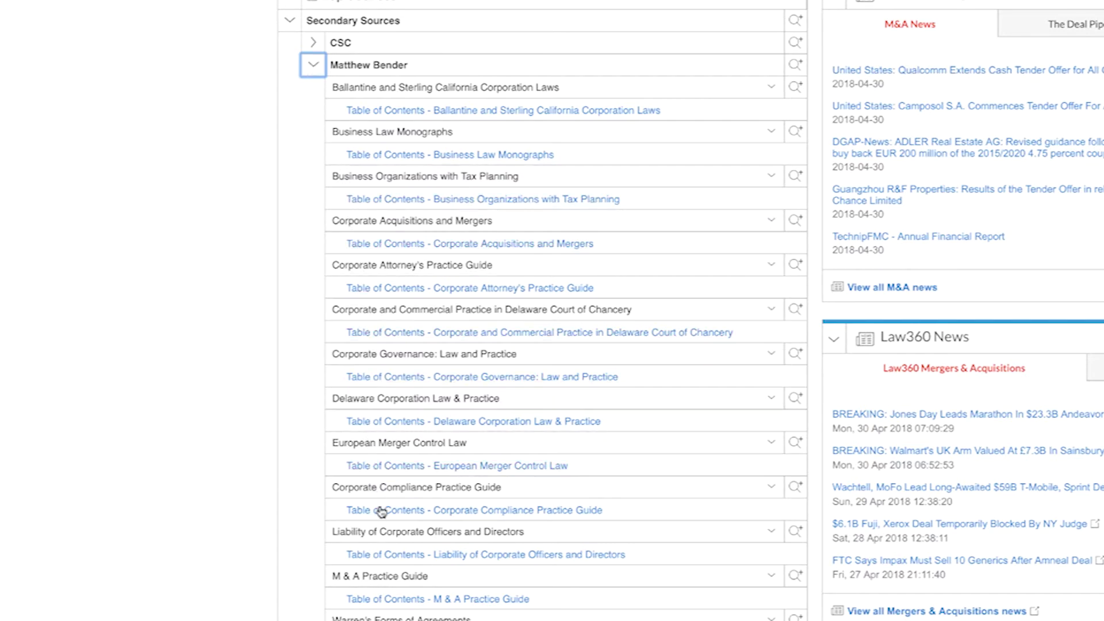
left_click(388, 557)
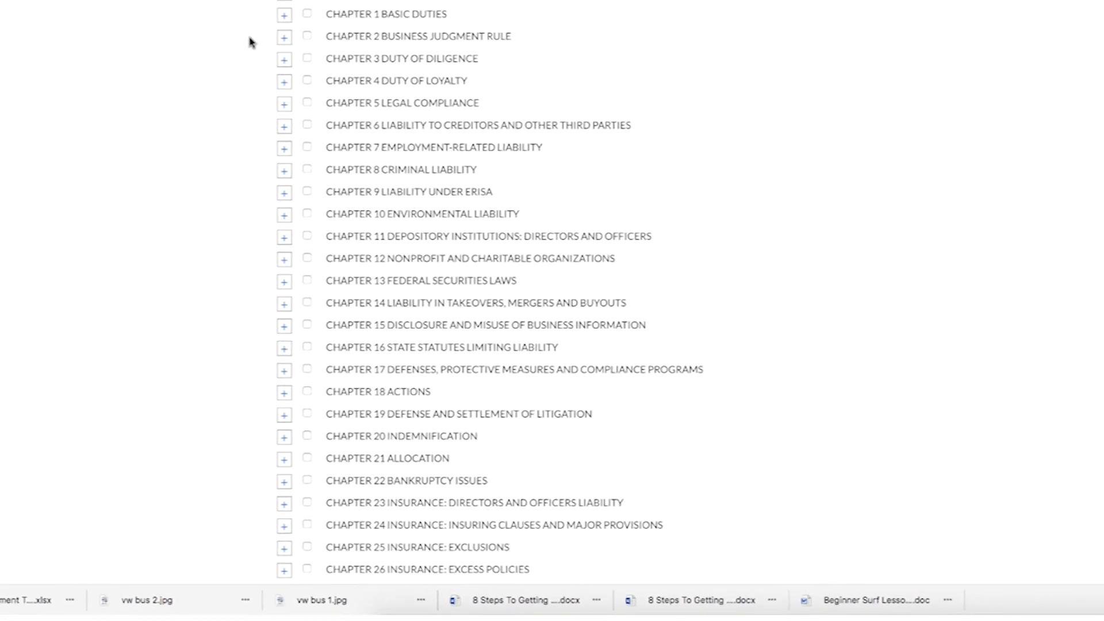
left_click(284, 39)
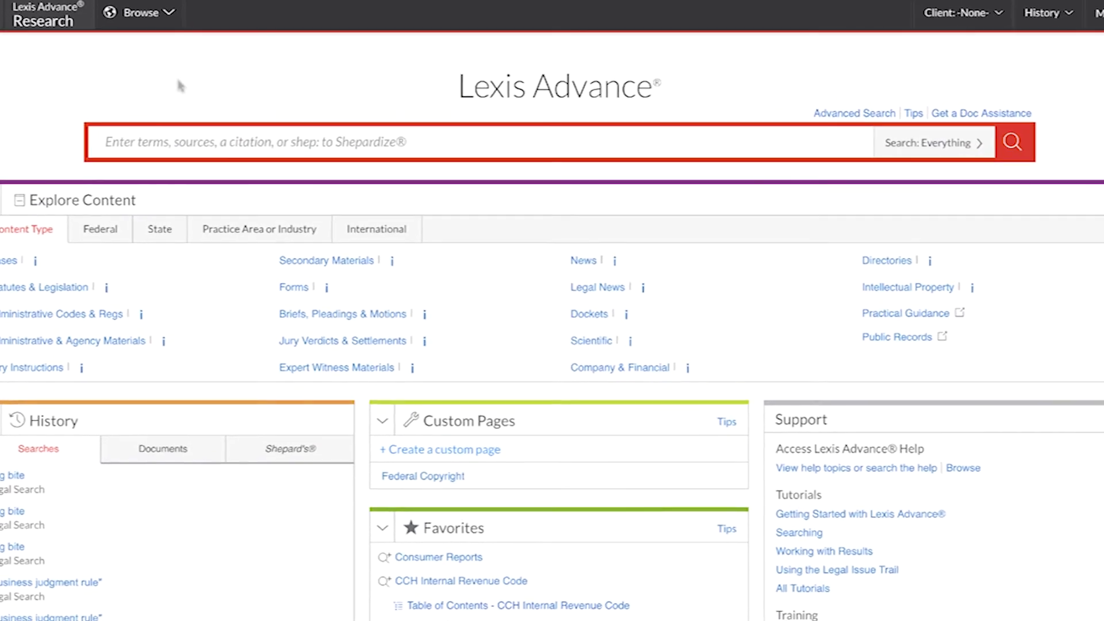
- Run an exact-phrase search for "business judgment rule"
left_click(155, 141)
type("\"business ju")
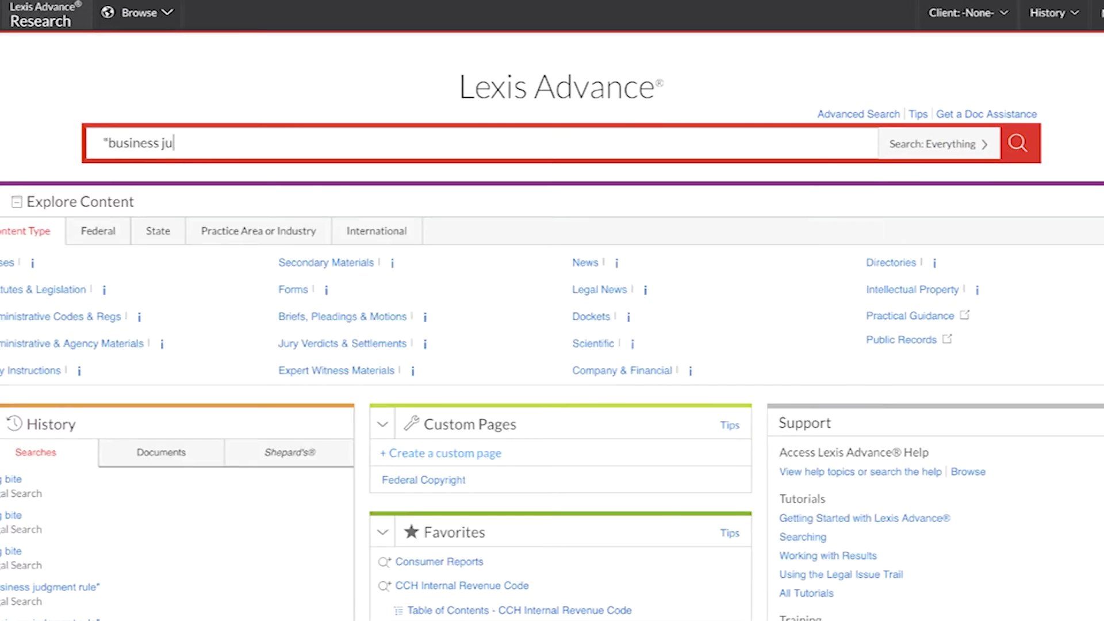
type("dgment rule")
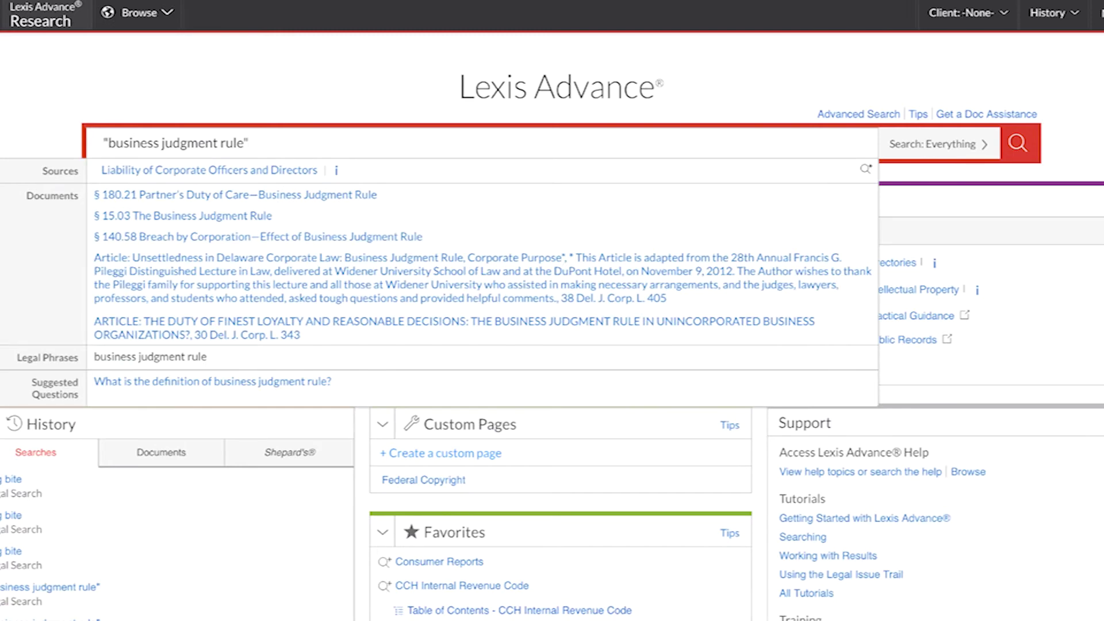
key("Return")
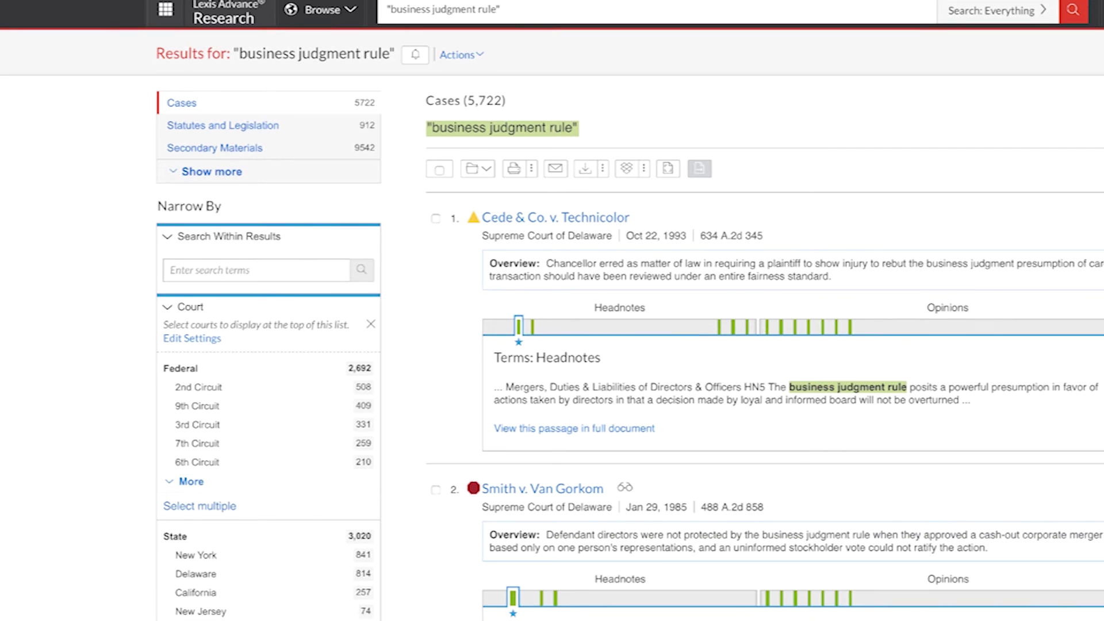
scroll(552, 345, "down", 1)
scroll(553, 345, "down", 1)
scroll(552, 345, "down", 1)
scroll(96, 400, "down", 2)
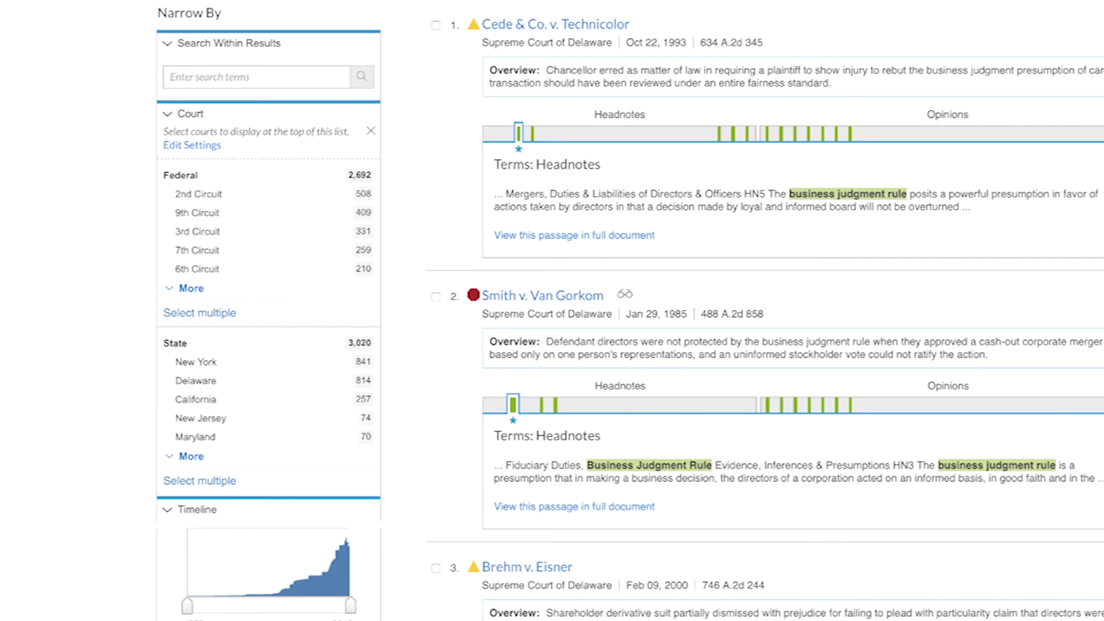
scroll(95, 400, "down", 1)
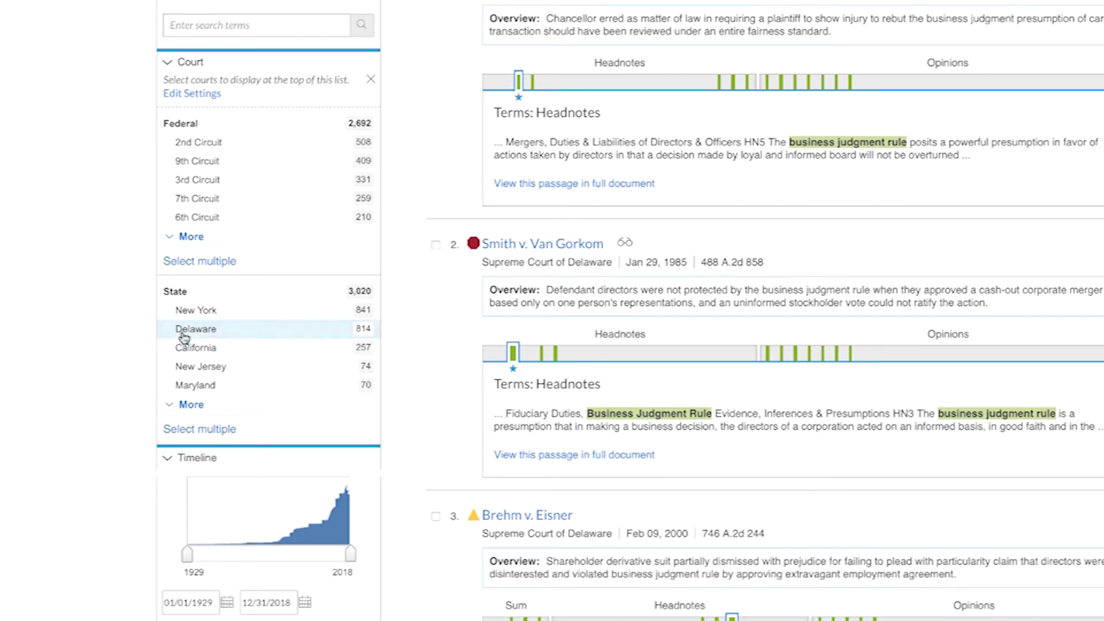
- Filter the cases to Delaware, then view the 9,542 Secondary Materials results
left_click(191, 330)
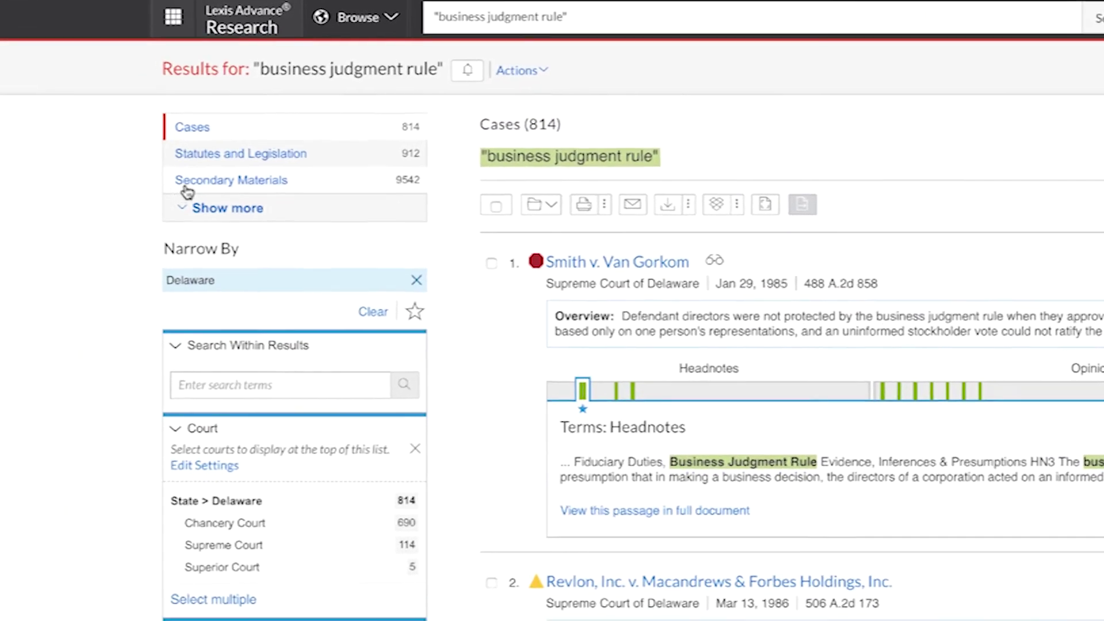
left_click(190, 191)
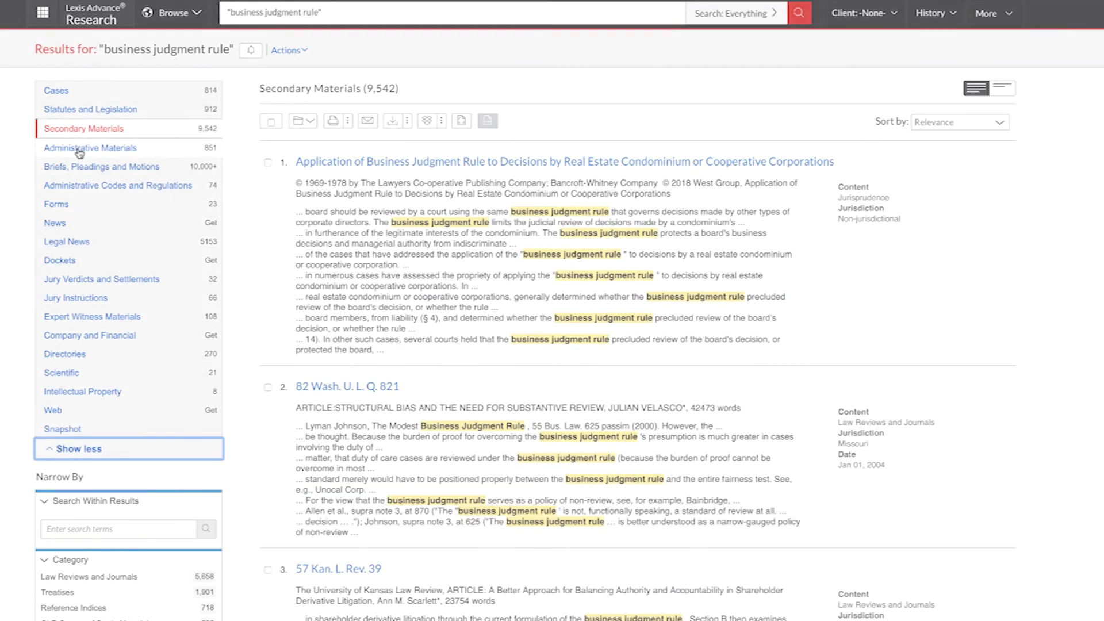
- View Briefs, Pleadings and Motions, then Legal News (5,153), then return to Secondary Materials
left_click(77, 167)
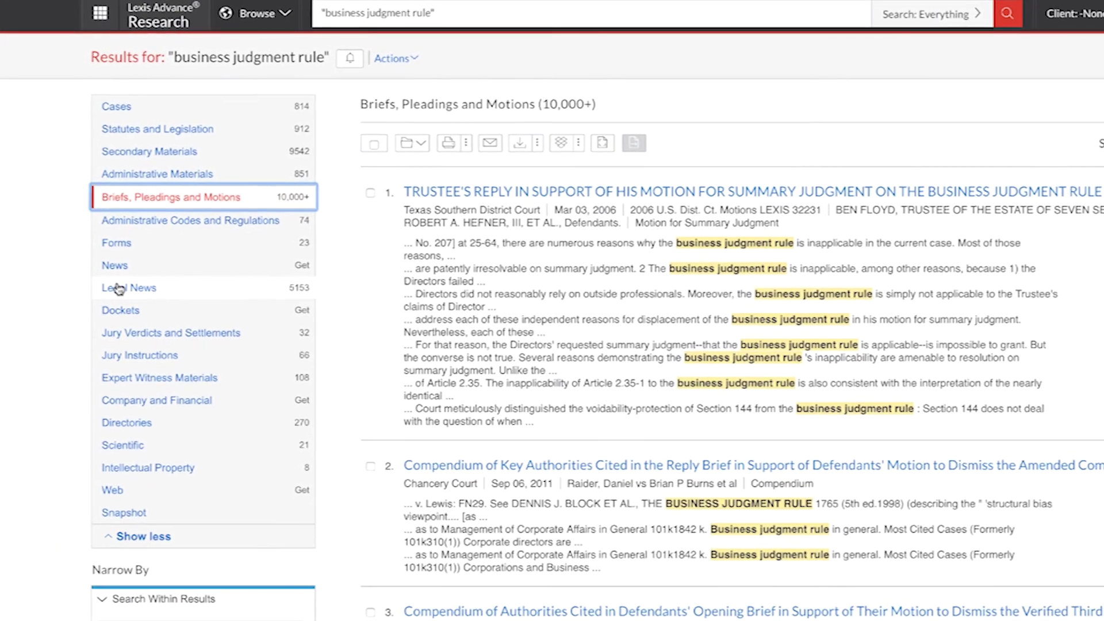
left_click(118, 289)
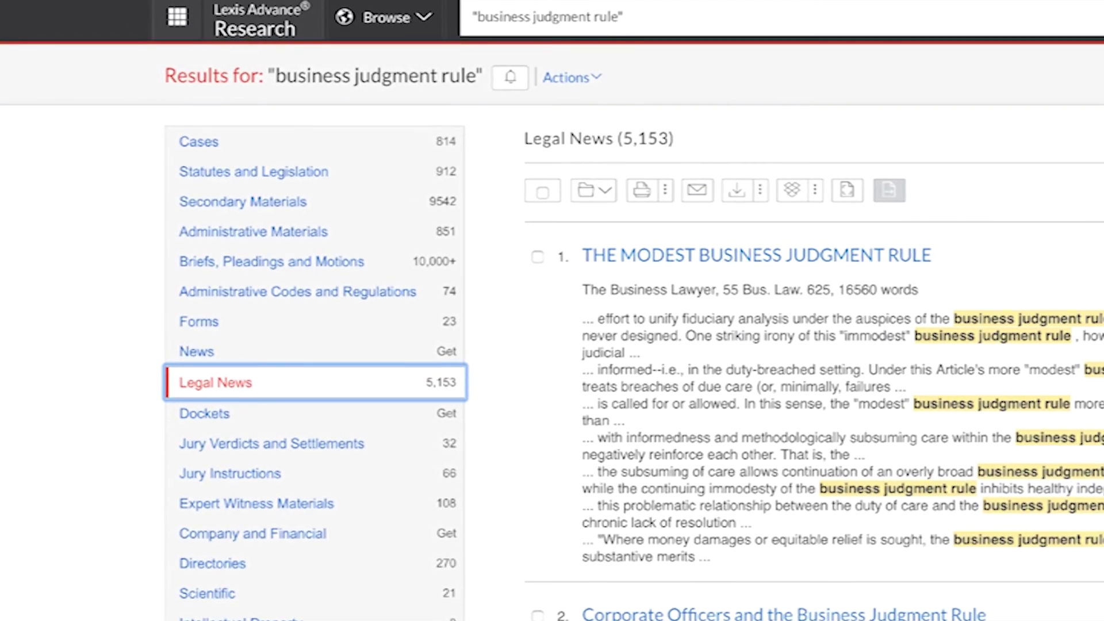
left_click(197, 203)
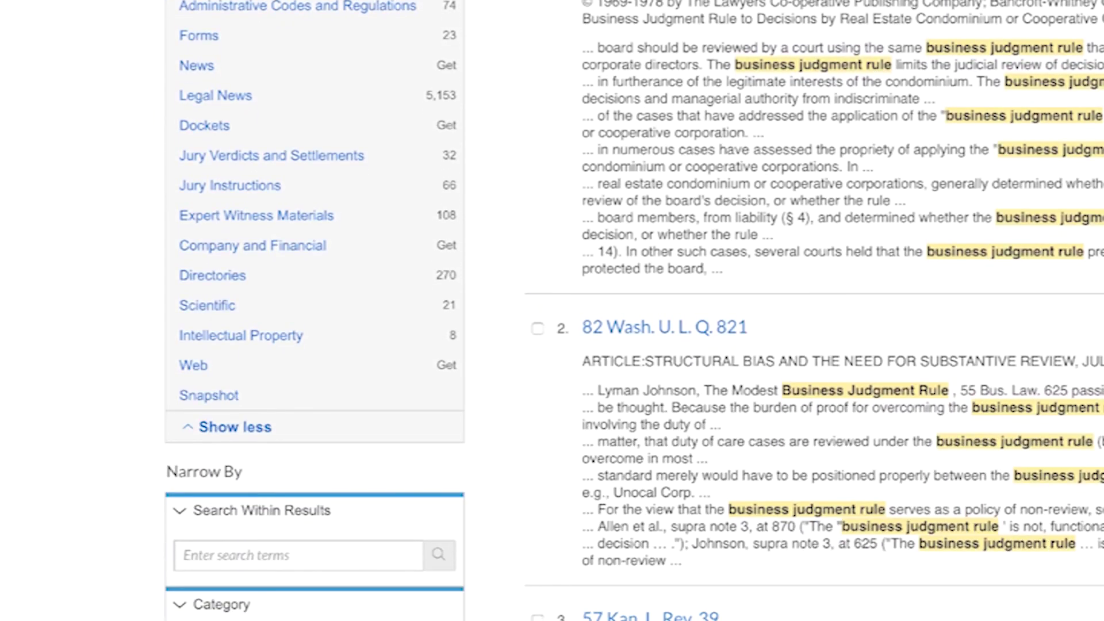
scroll(634, 311, "down", 3)
scroll(634, 310, "down", 3)
scroll(634, 311, "down", 3)
scroll(634, 311, "down", 3)
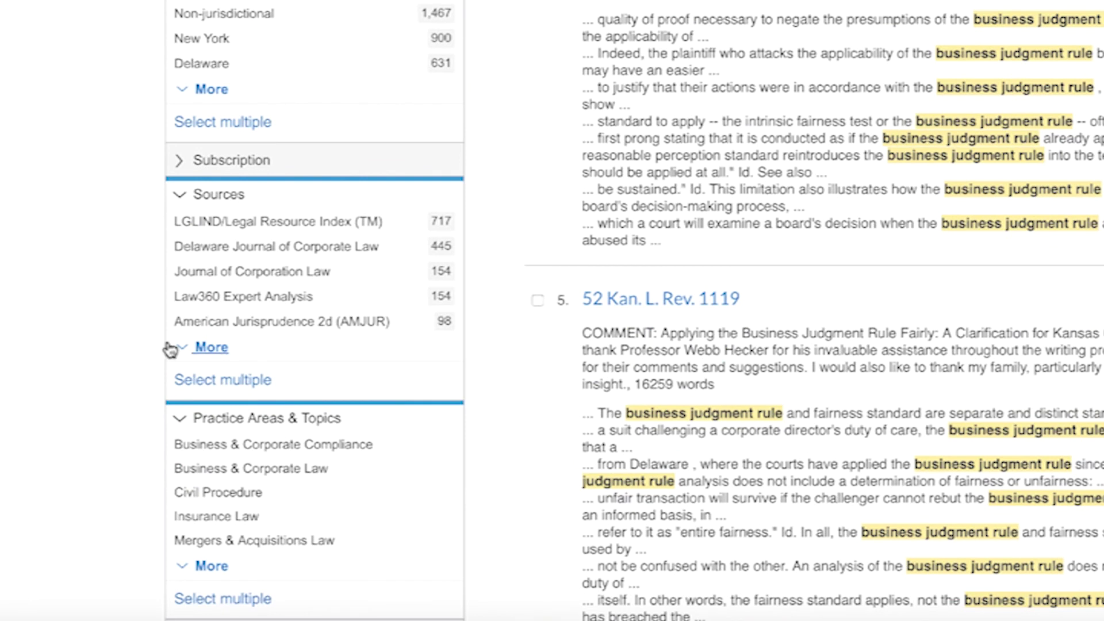
- Filter the sources to Liability of Corporate Officers and Directors and open § 2.03
left_click(200, 347)
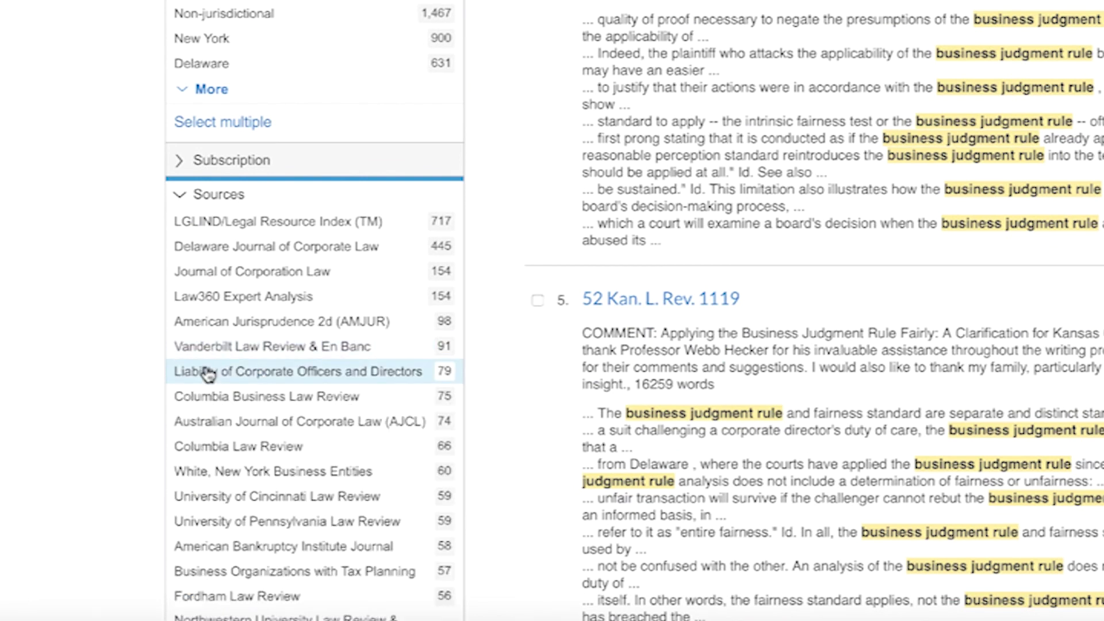
left_click(207, 373)
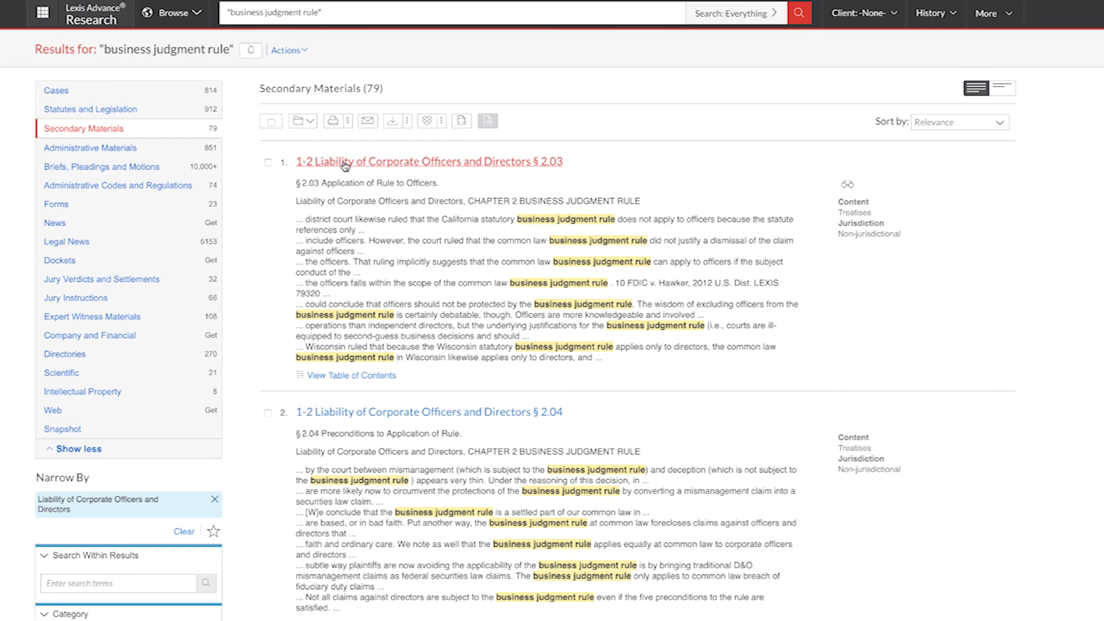
left_click(344, 163)
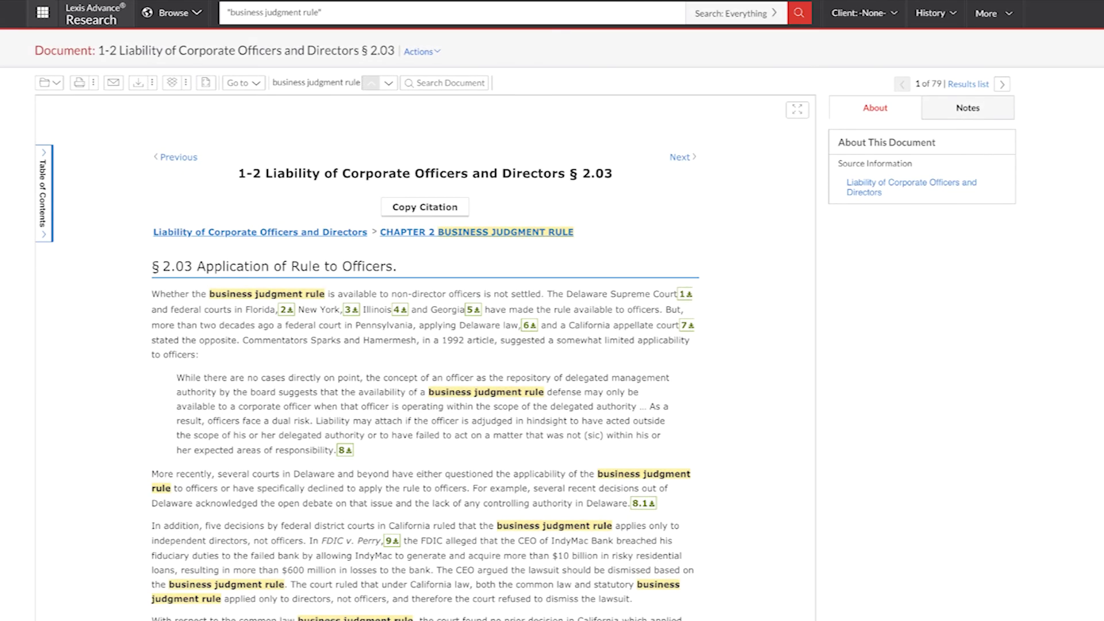